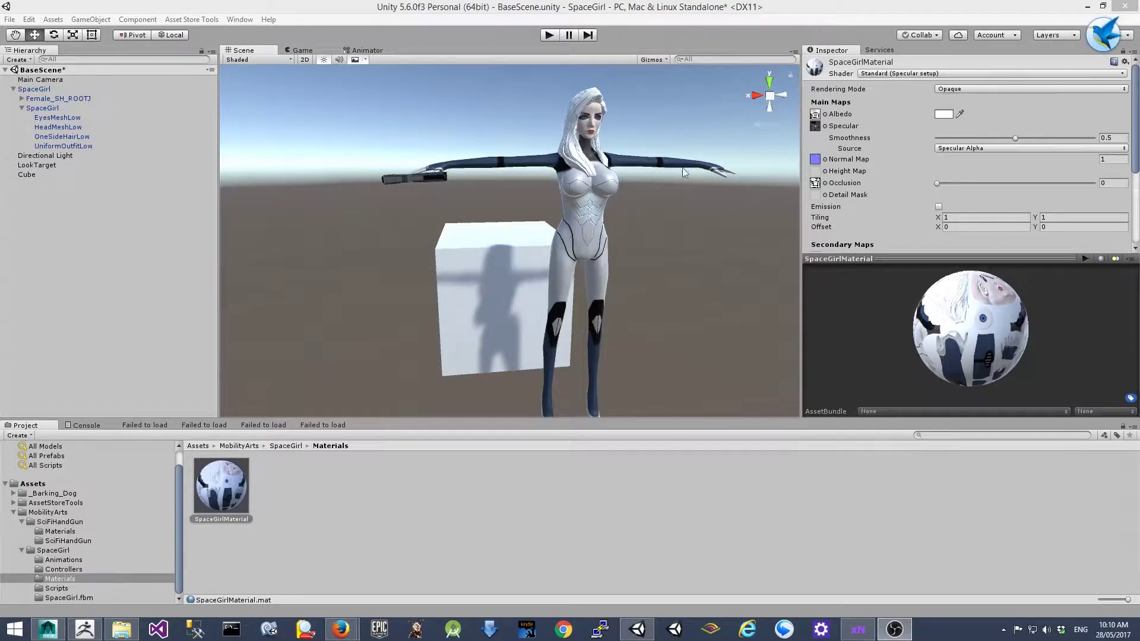
- Orbit the Scene view around the character and cube until SpaceGirl faces the camera
alt+drag(661, 251, 710, 259)
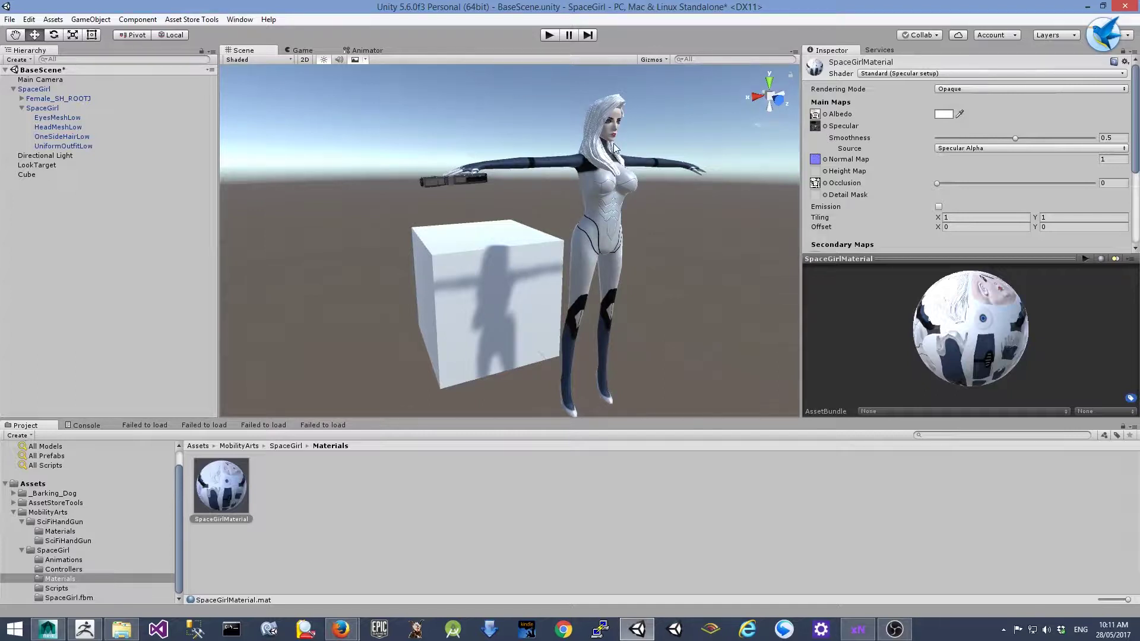
alt+drag(683, 232, 511, 249)
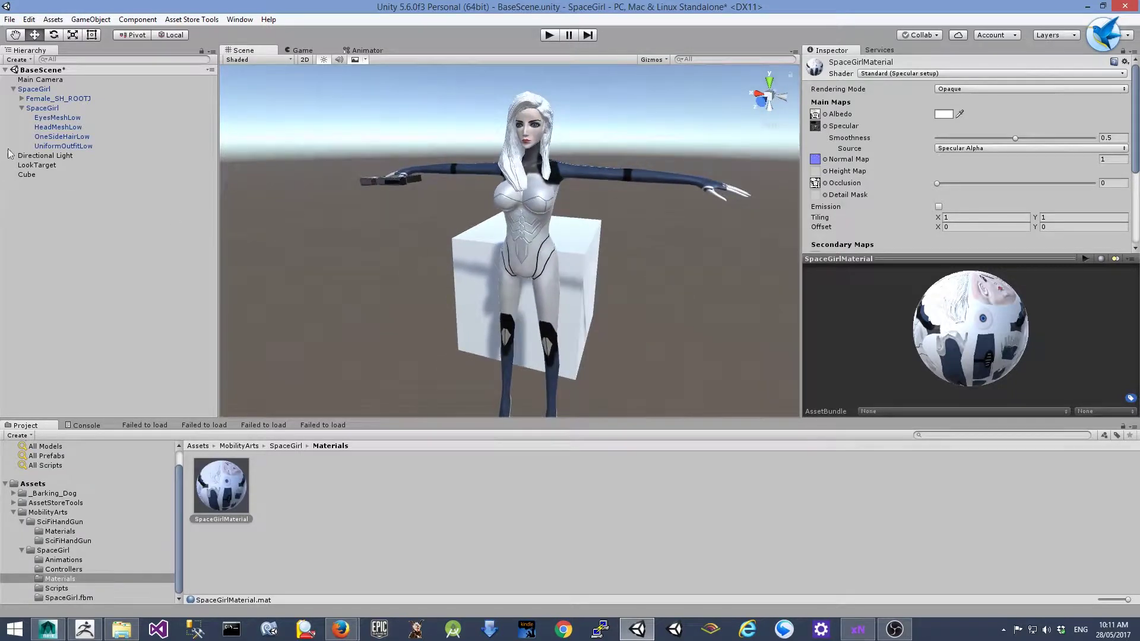
- Inspect EyesMeshLow, HeadMeshLow and UniformOutfitLow to see which material each uses
click(52, 119)
click(54, 127)
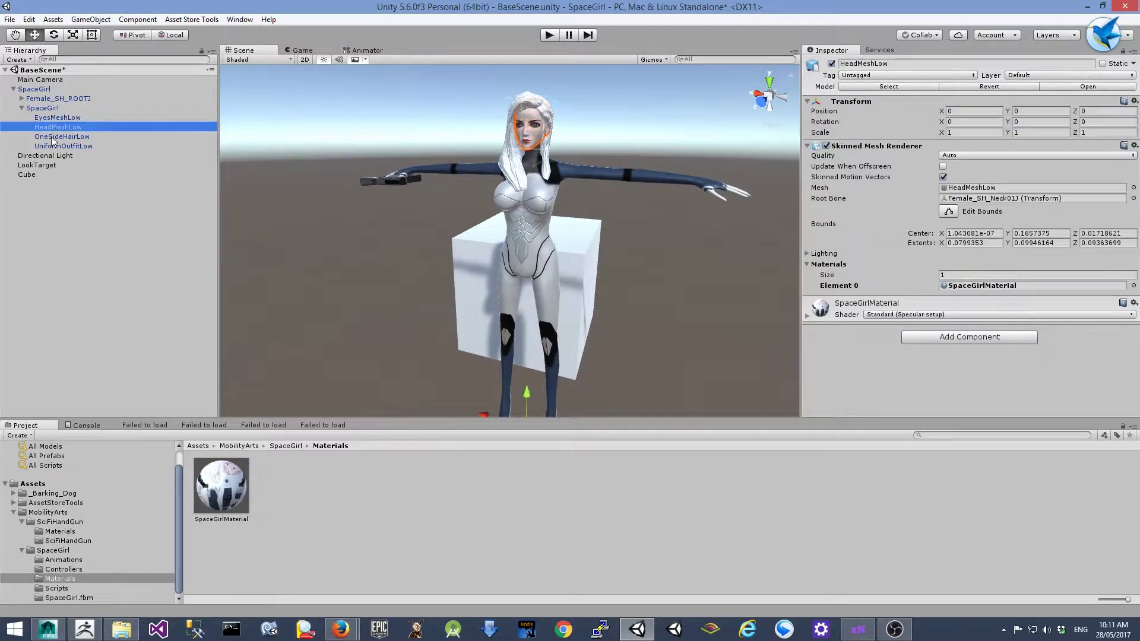
click(53, 137)
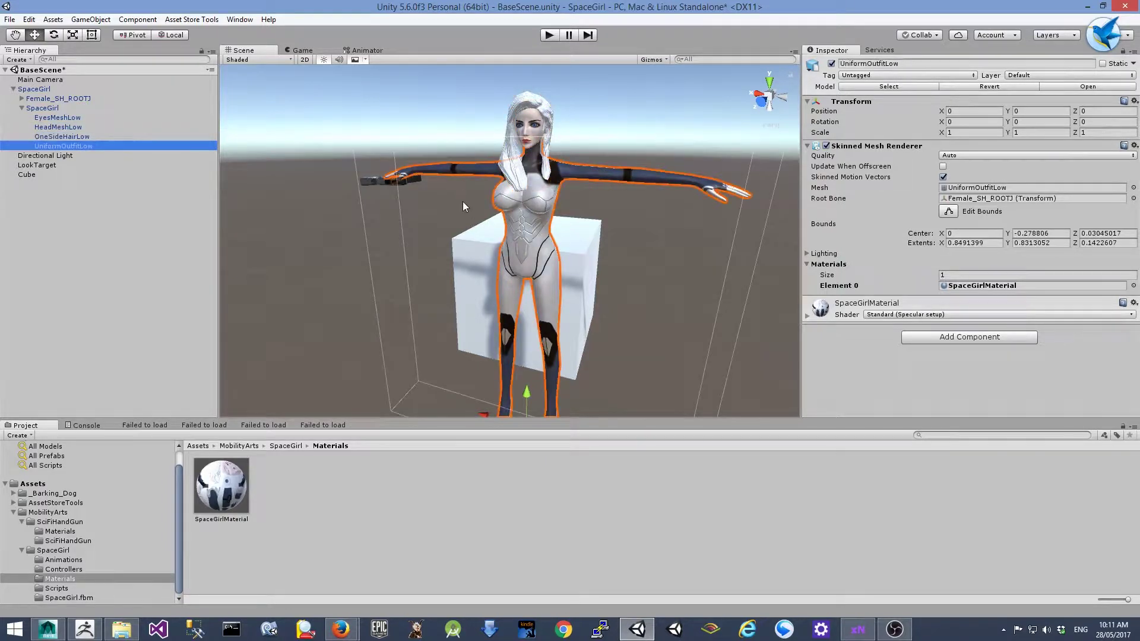
- Zoom and orbit the Scene view in close on the character's upper body
alt+drag(510, 184, 501, 188)
scroll(496, 193, up, 3)
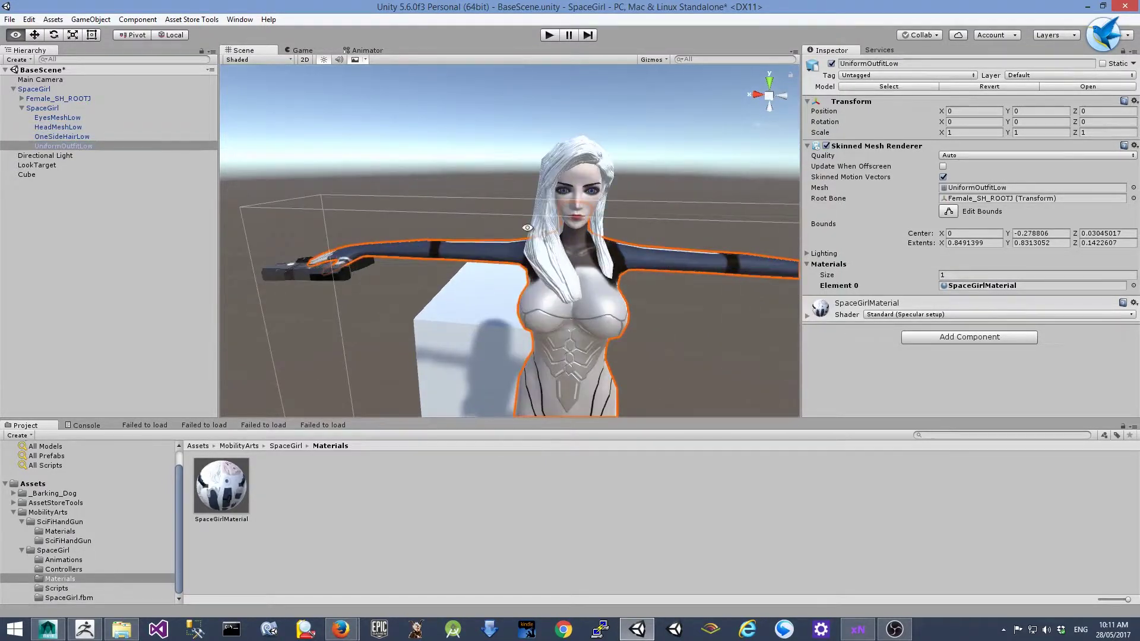
scroll(489, 197, up, 3)
alt+drag(489, 197, 545, 177)
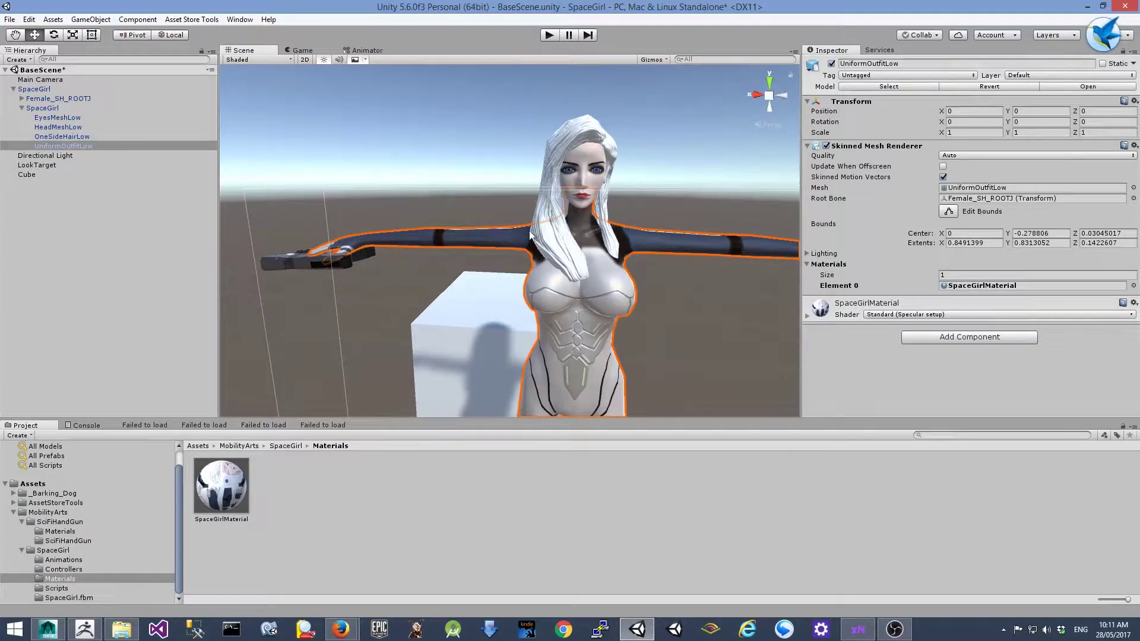
alt+drag(641, 157, 551, 149)
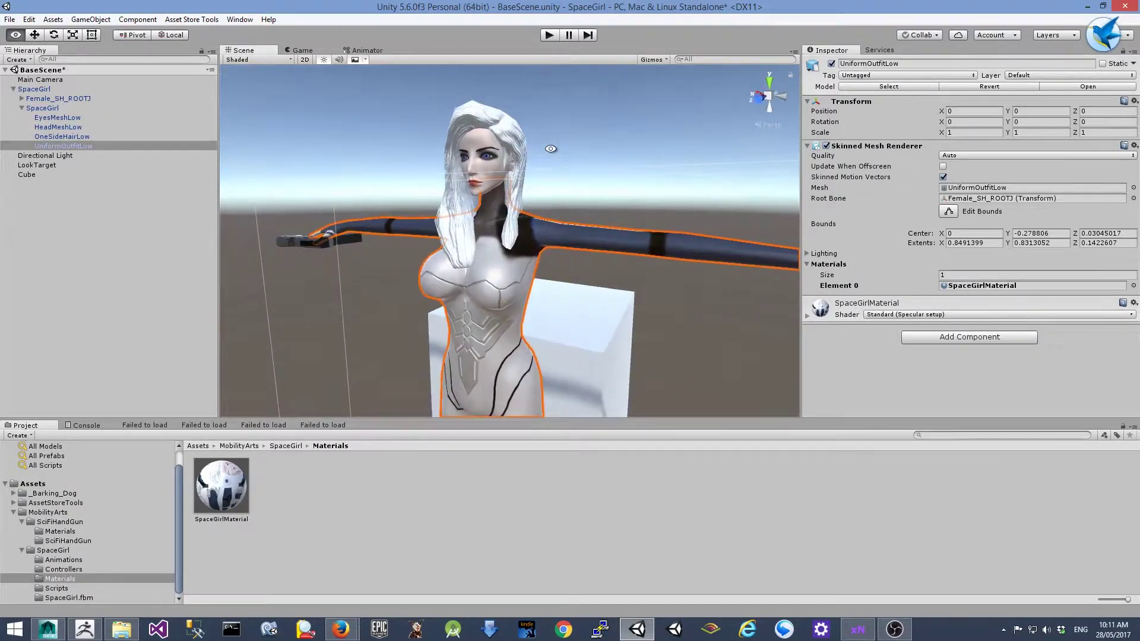
- Reselect SpaceGirl and HeadMeshLow, then zoom until the face looks toward the camera
click(480, 134)
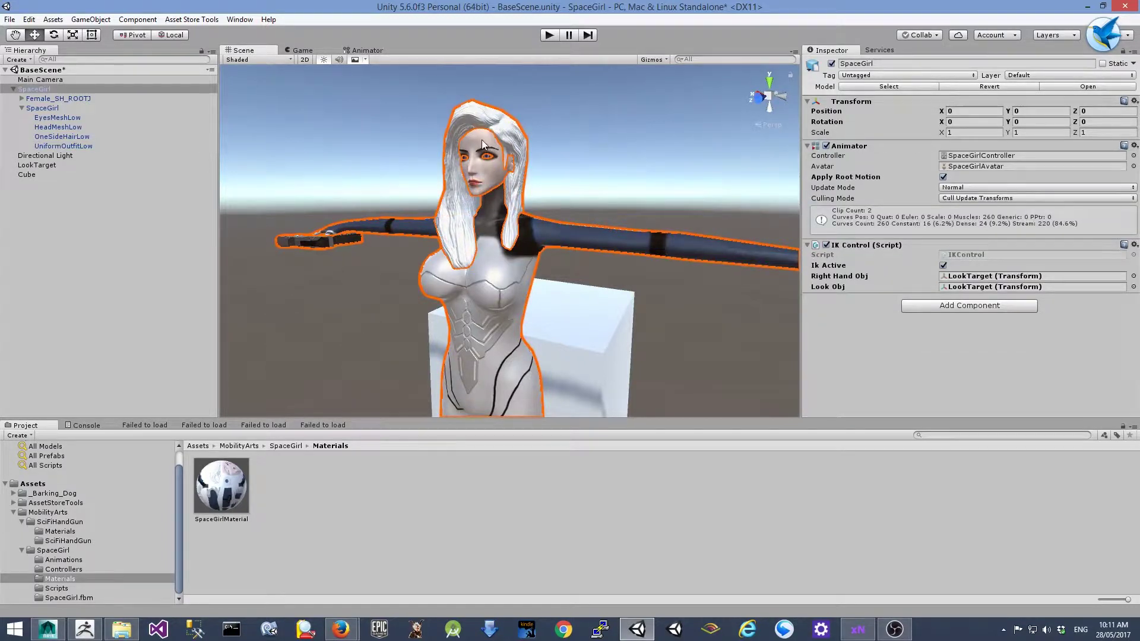
click(492, 141)
scroll(563, 188, up, 3)
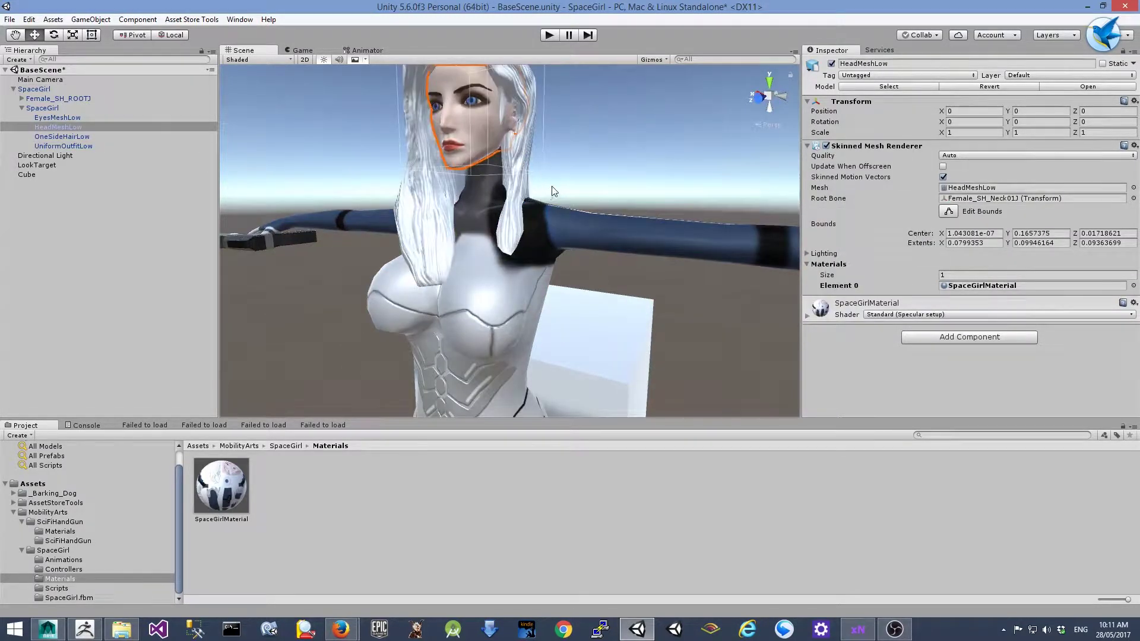
alt+drag(563, 189, 420, 384)
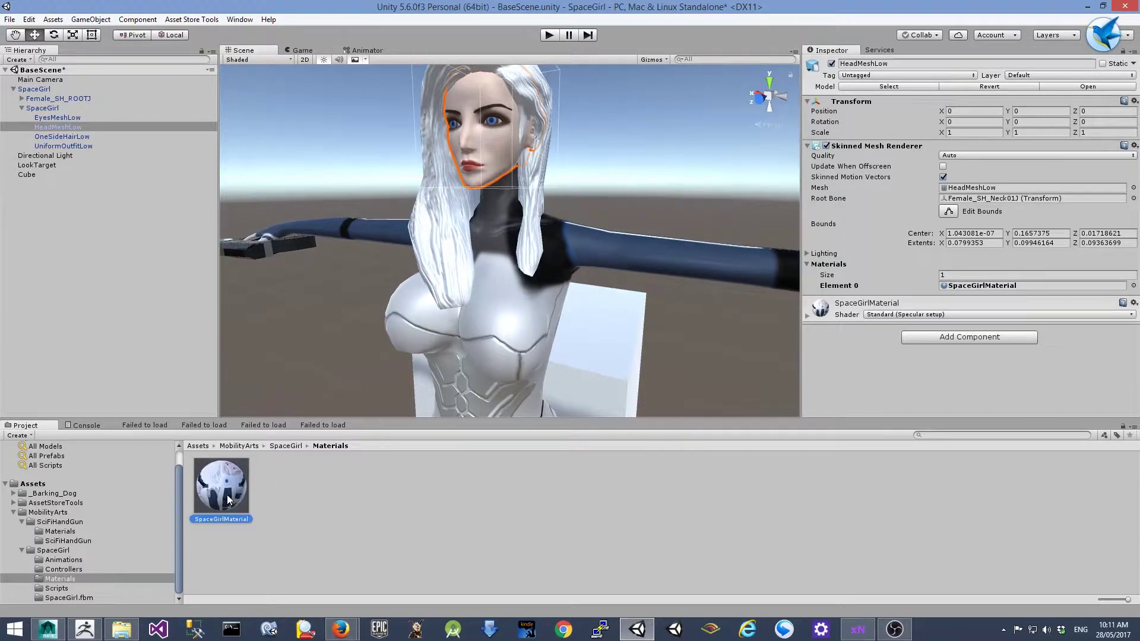
- Raise SpaceGirlMaterial's occlusion strength to about 0.8 and orbit to compare the shading
click(230, 496)
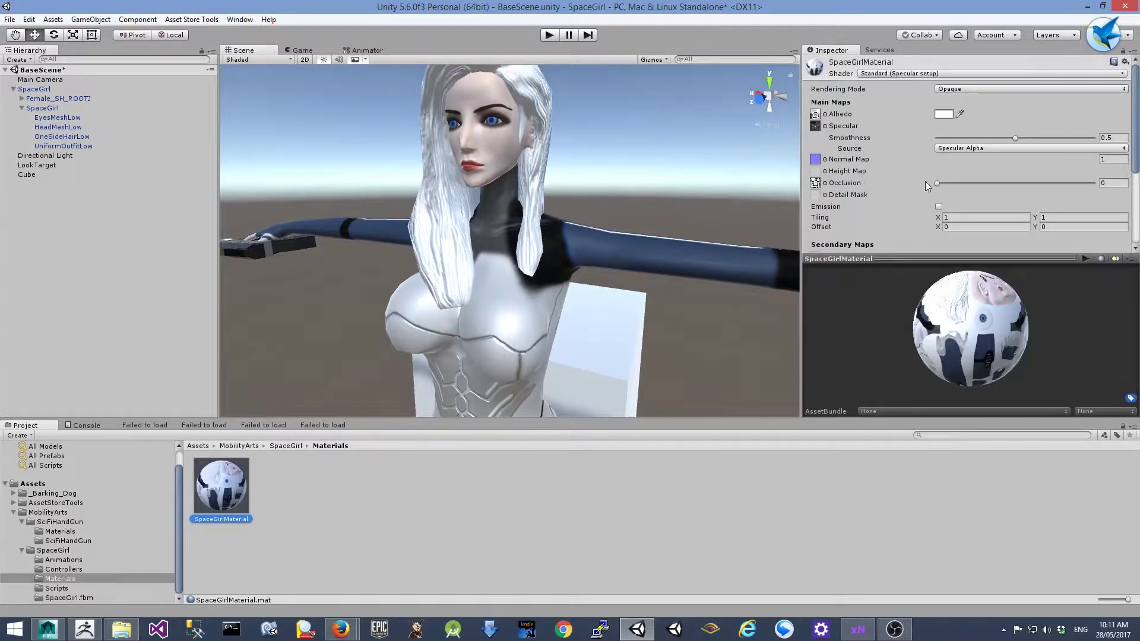
drag(936, 184, 1063, 190)
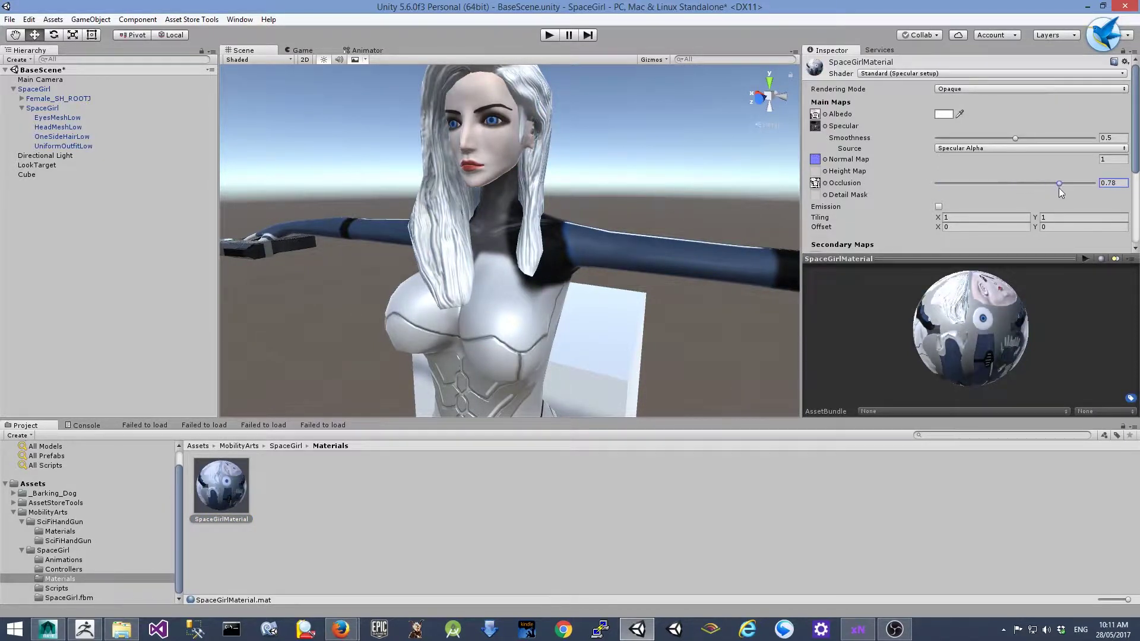
mouse_move(594, 178)
alt+mouse_down()
mouse_move(689, 184)
mouse_move(511, 203)
alt+mouse_up()
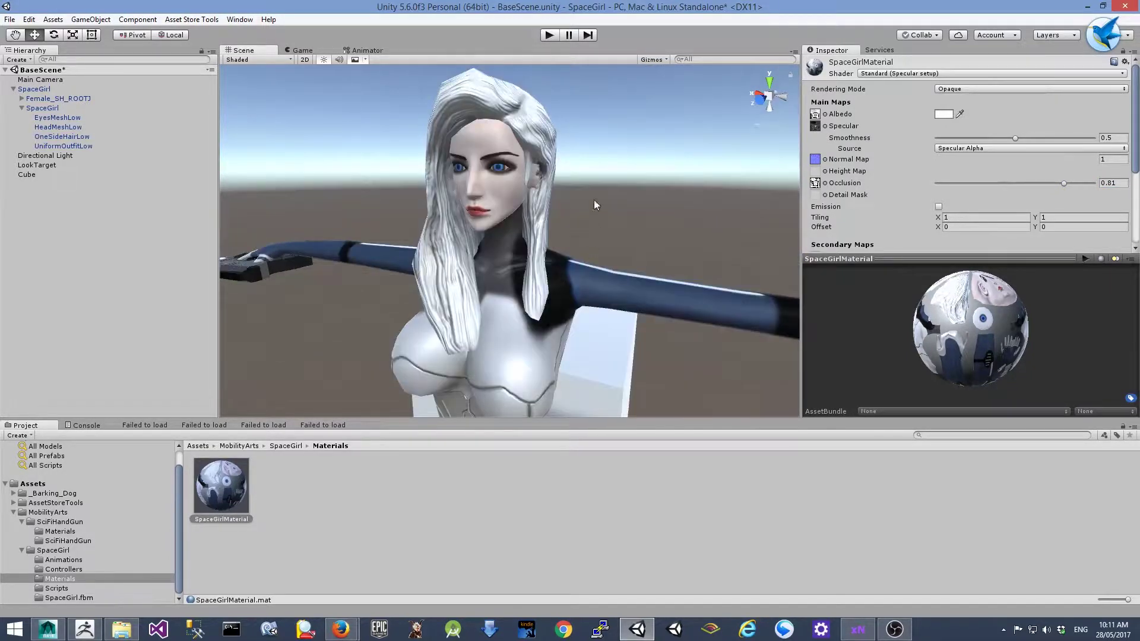
alt+drag(695, 149, 696, 146)
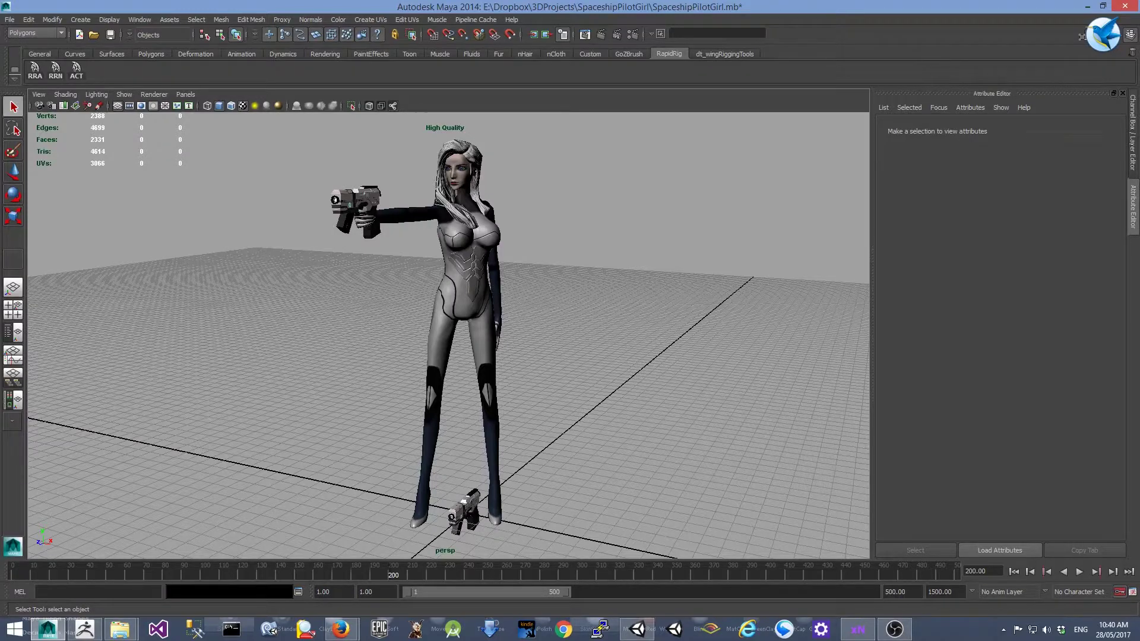
- In xNormal, review the high-definition mesh list, then the four low-definition meshes (hair, head, eyes, uniform)
key(alt+Tab)
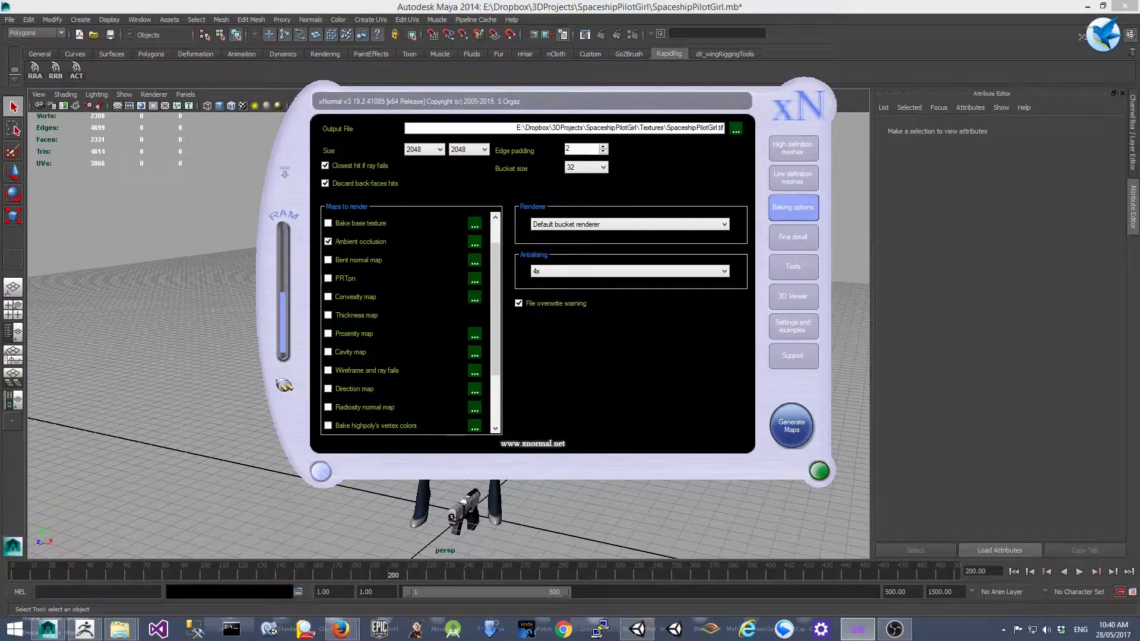
click(796, 154)
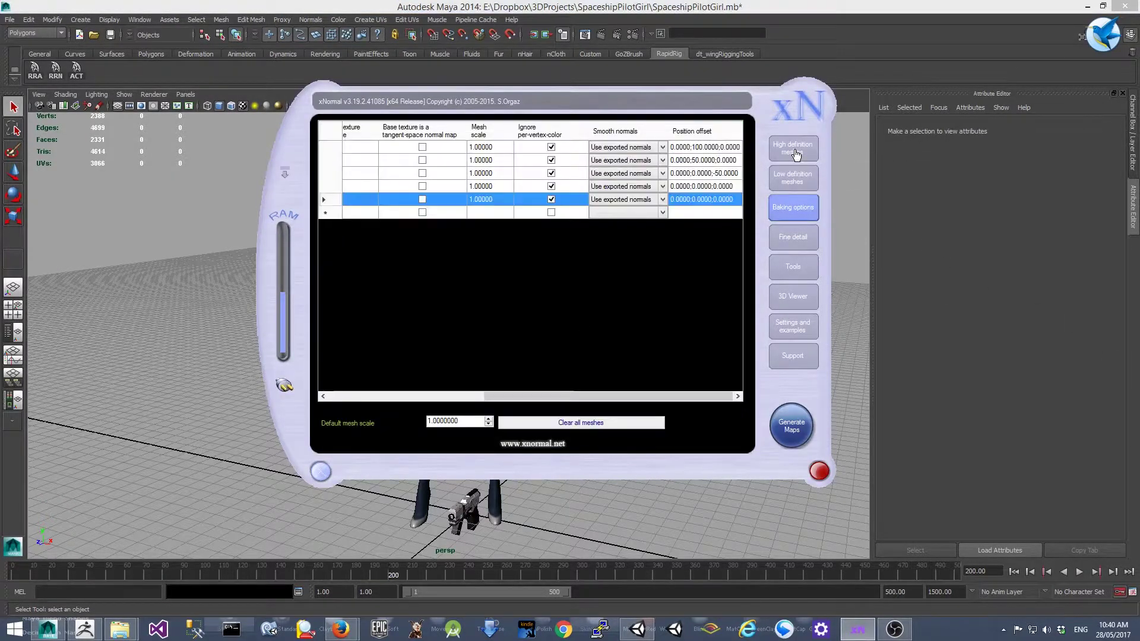
mouse_move(591, 396)
mouse_down()
mouse_move(395, 405)
mouse_move(656, 394)
mouse_up()
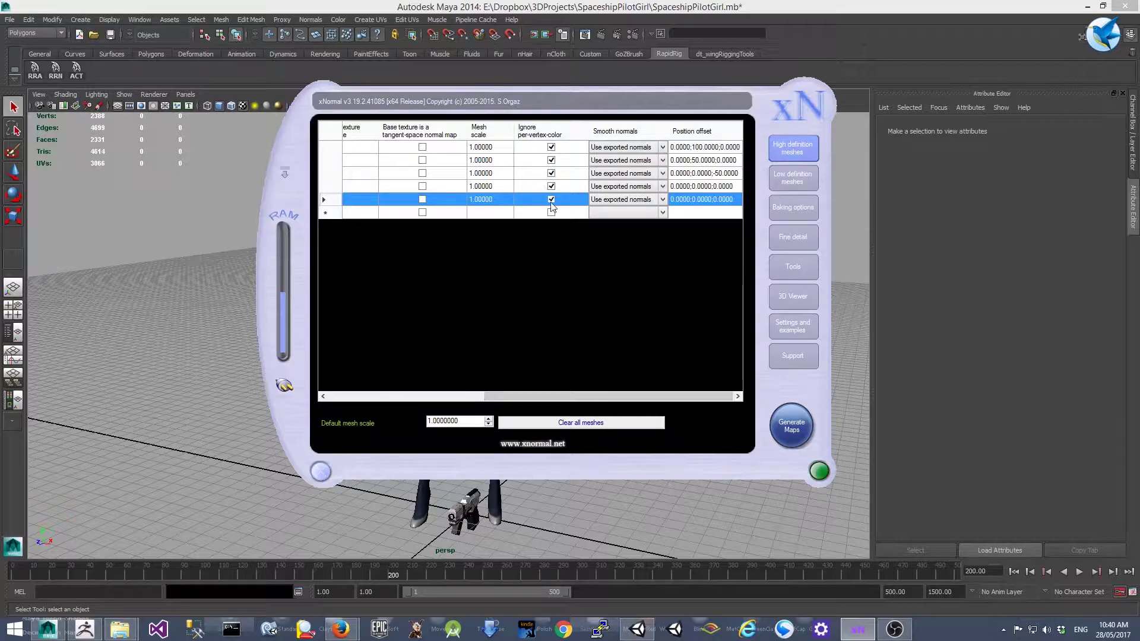
click(805, 188)
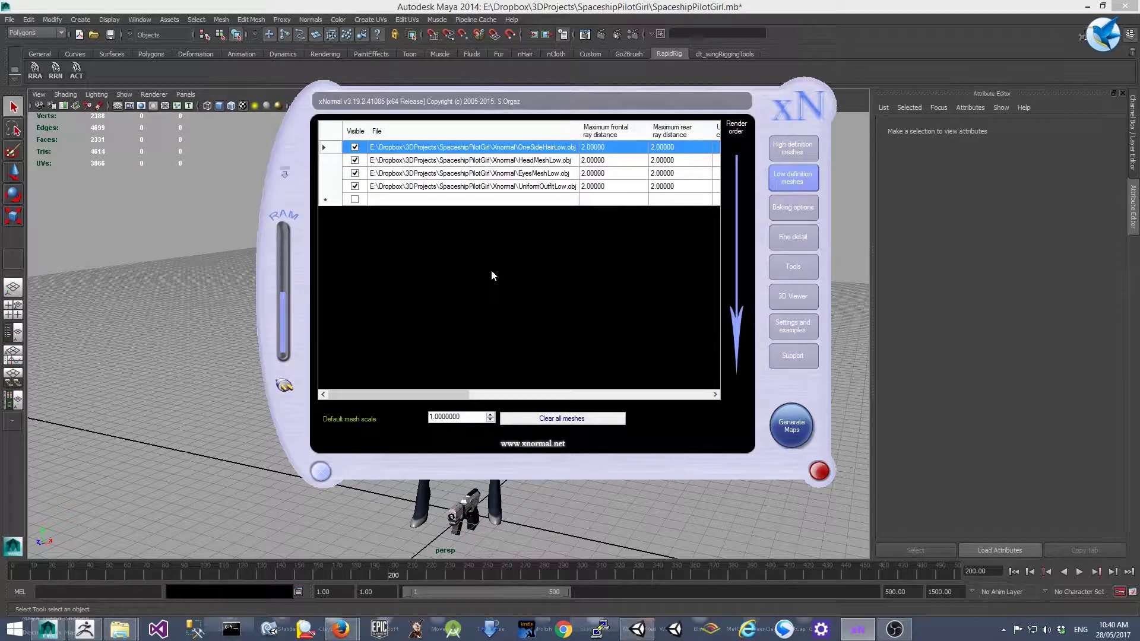
- Review the ambient occlusion bake settings and generate the occlusion map
click(793, 208)
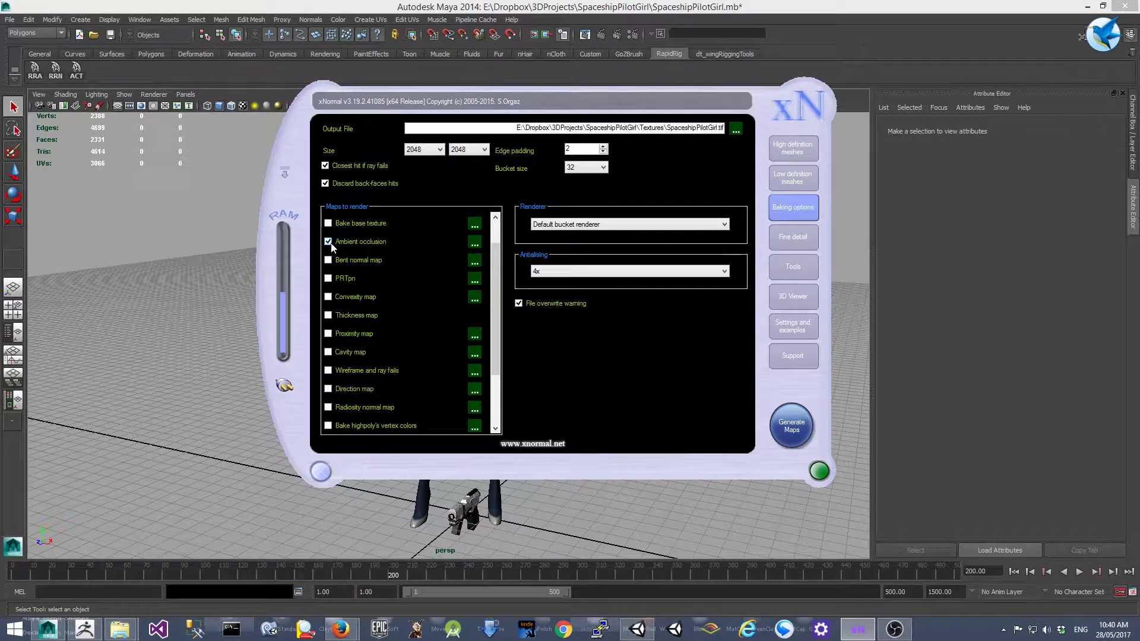
click(477, 246)
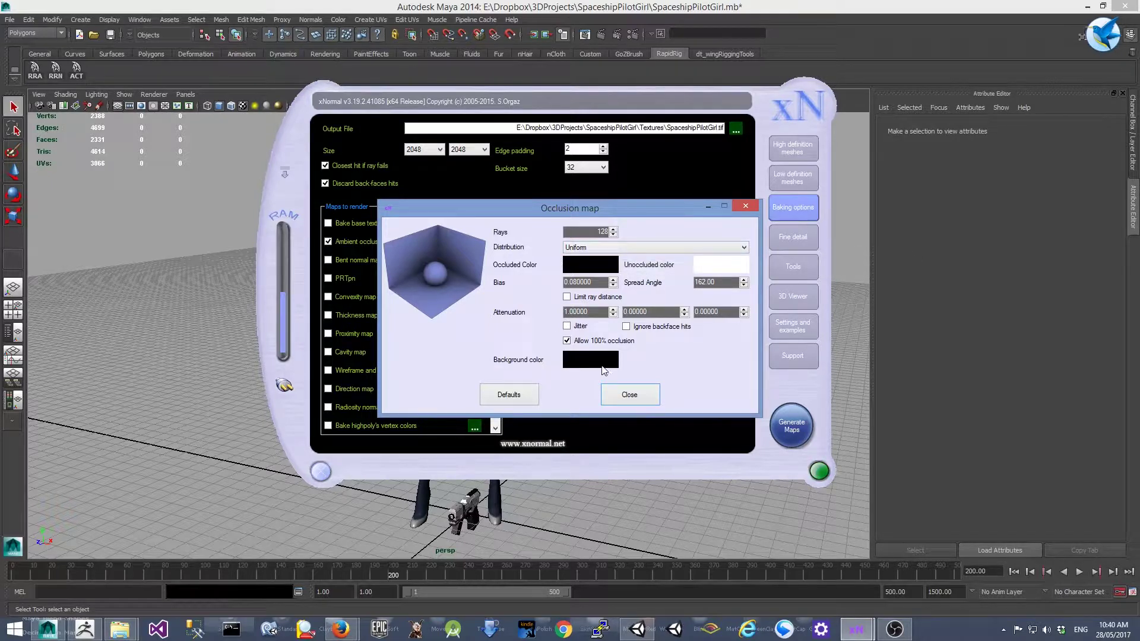
click(630, 398)
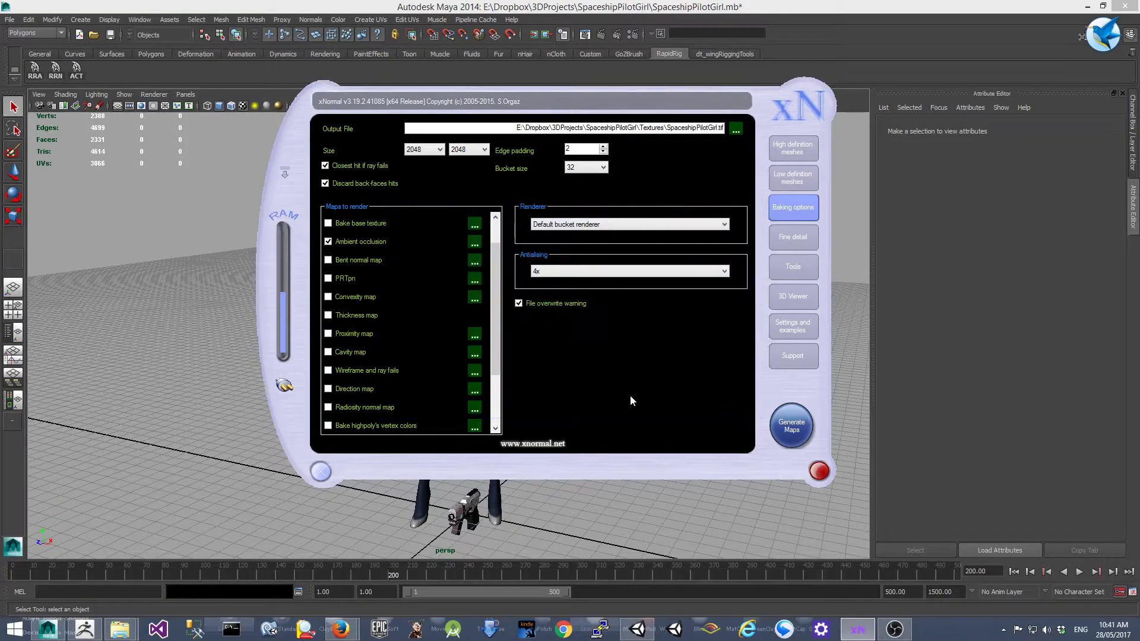
click(805, 433)
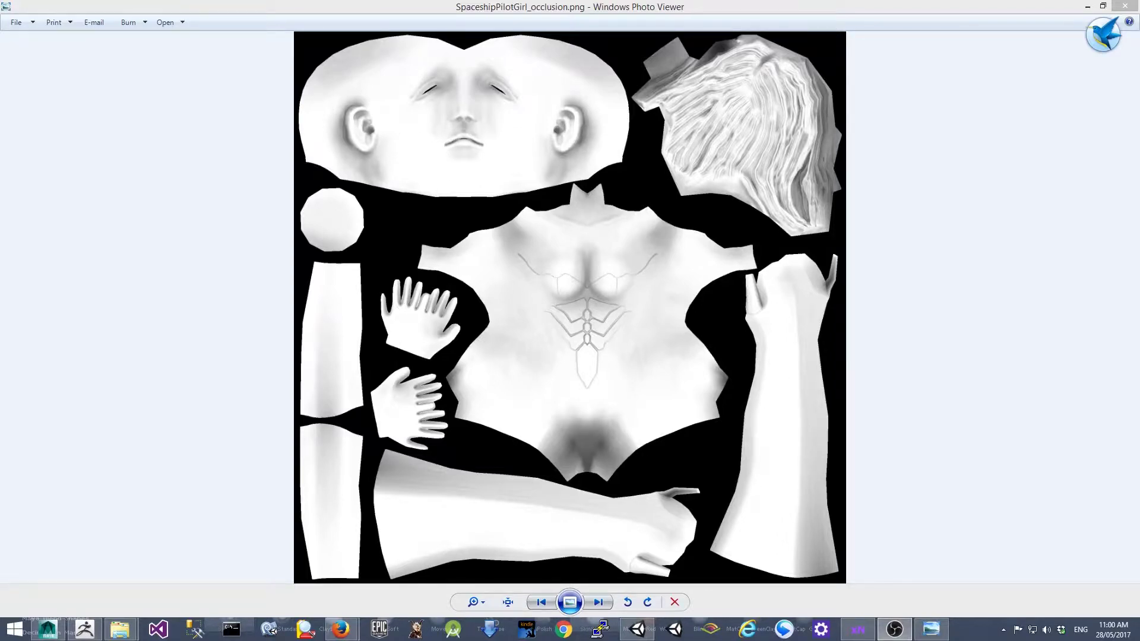
- Close the SpaceshipPilotGirl_occlusion.png viewer to return to Unity
key(Escape)
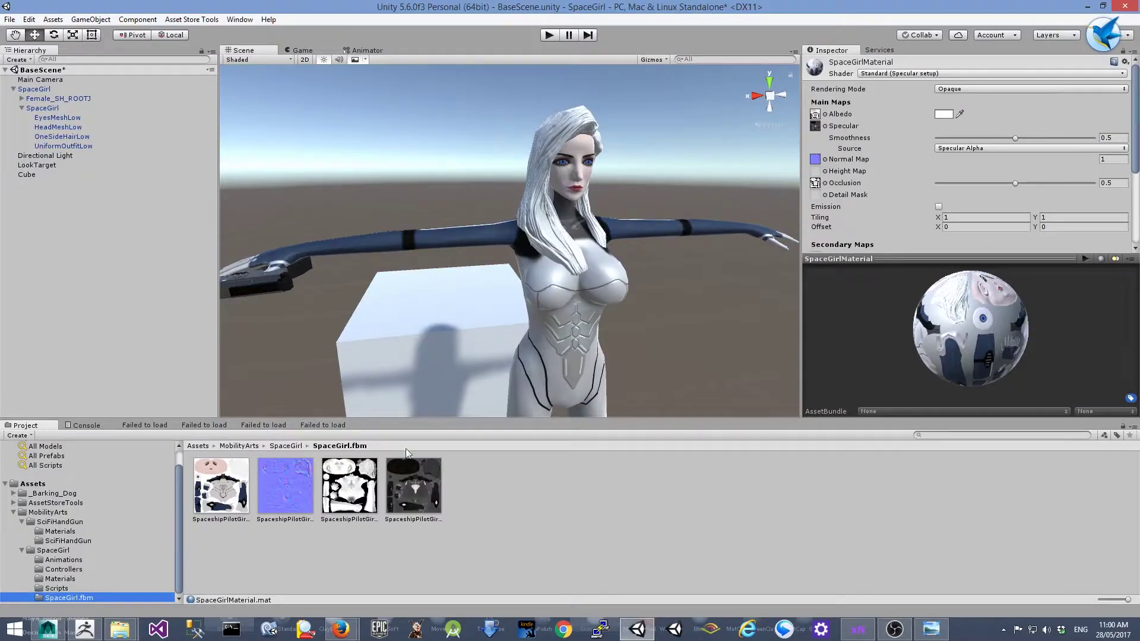
- Select SpaceshipPilotGirl_occlusion and review its import settings: Default type, sRGB, 2048 max size
click(356, 499)
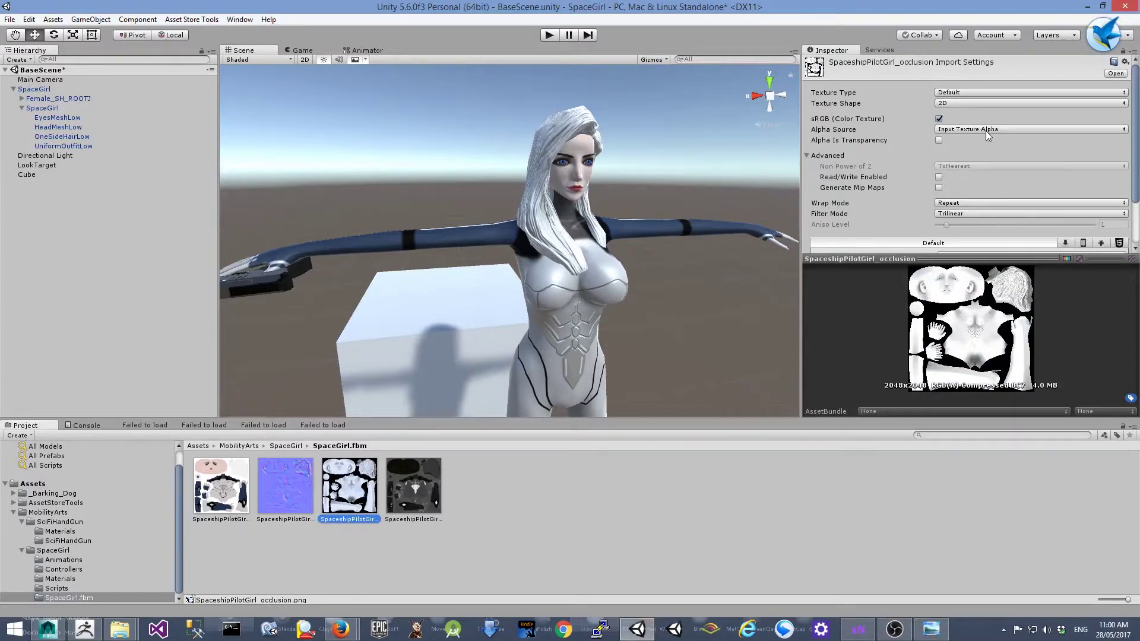
scroll(968, 154, down, 1)
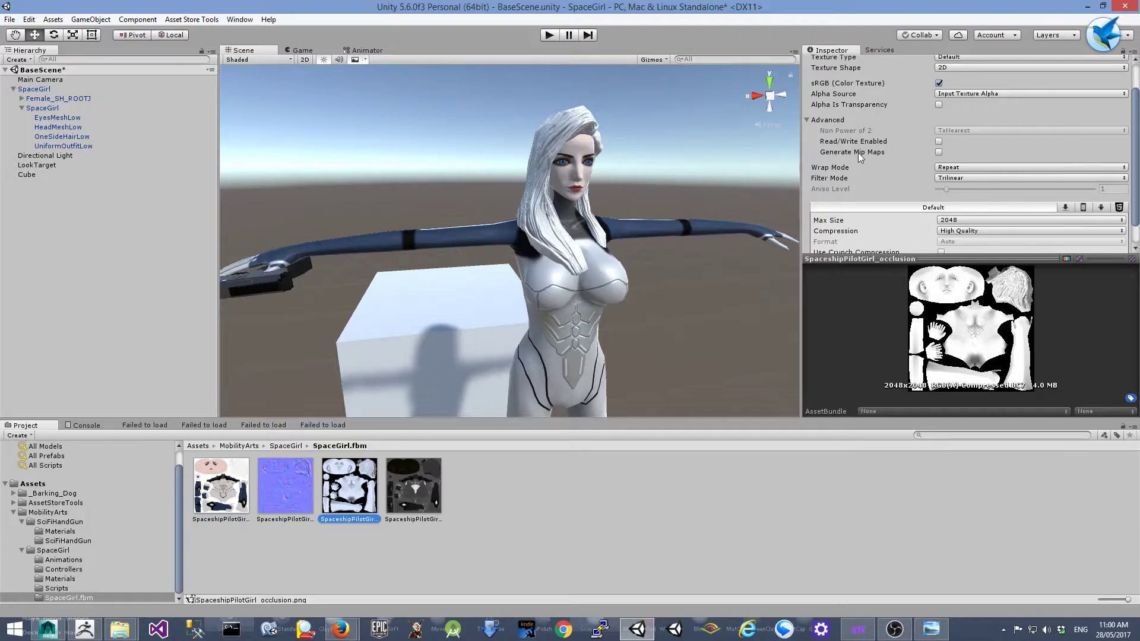
scroll(981, 173, down, 1)
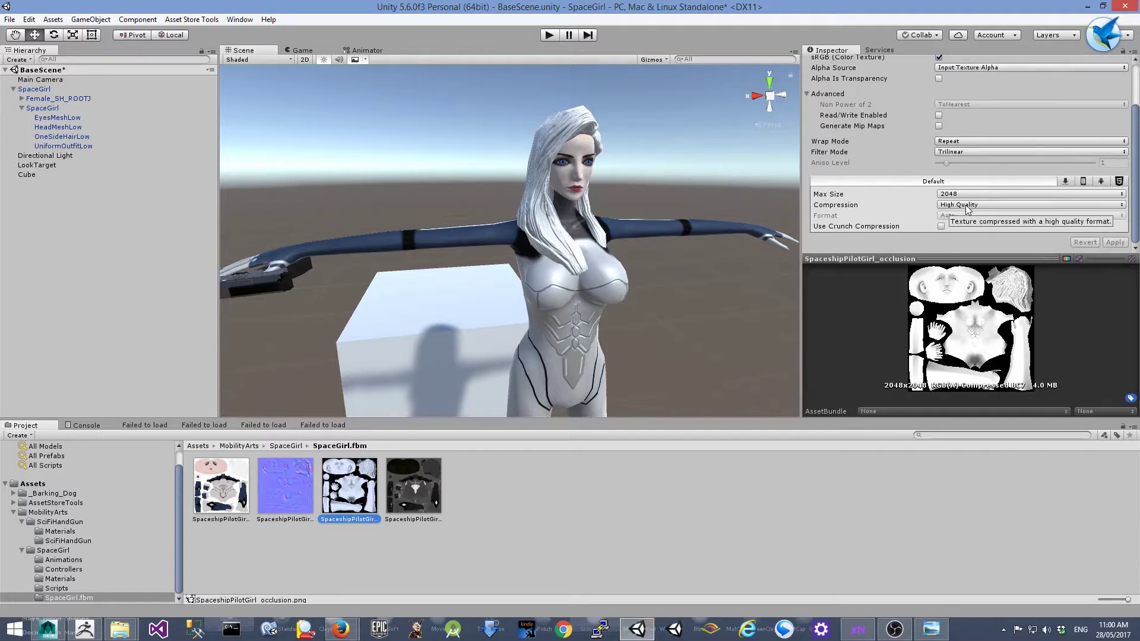
- Select SpaceGirlMaterial from the Materials folder, confirm occlusion 0.5, and orbit to view the character
click(76, 579)
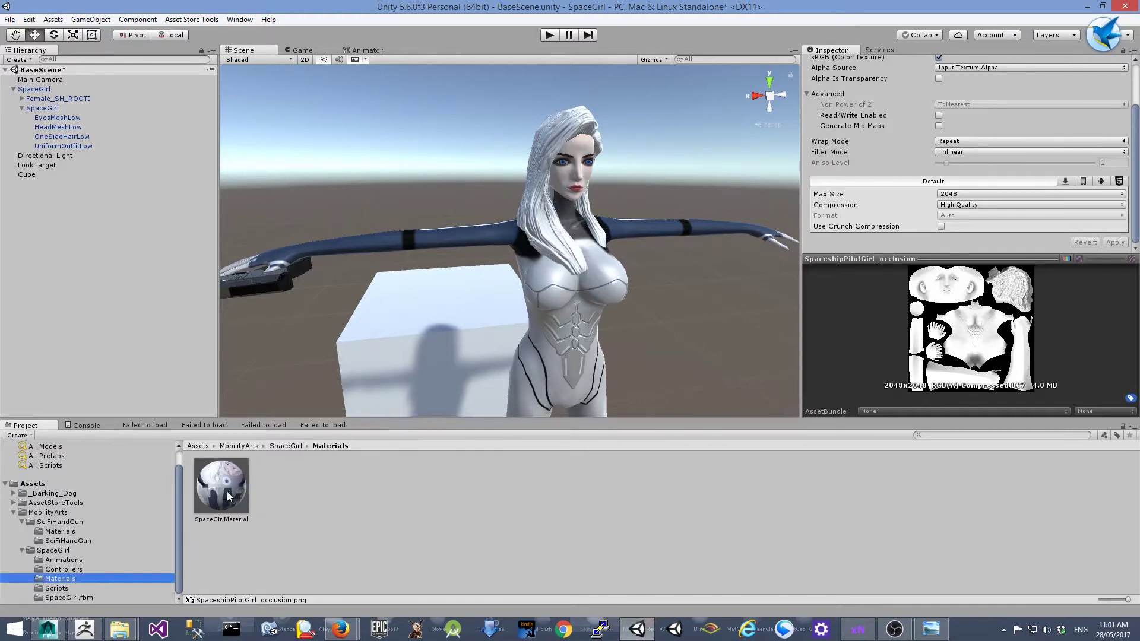
click(229, 497)
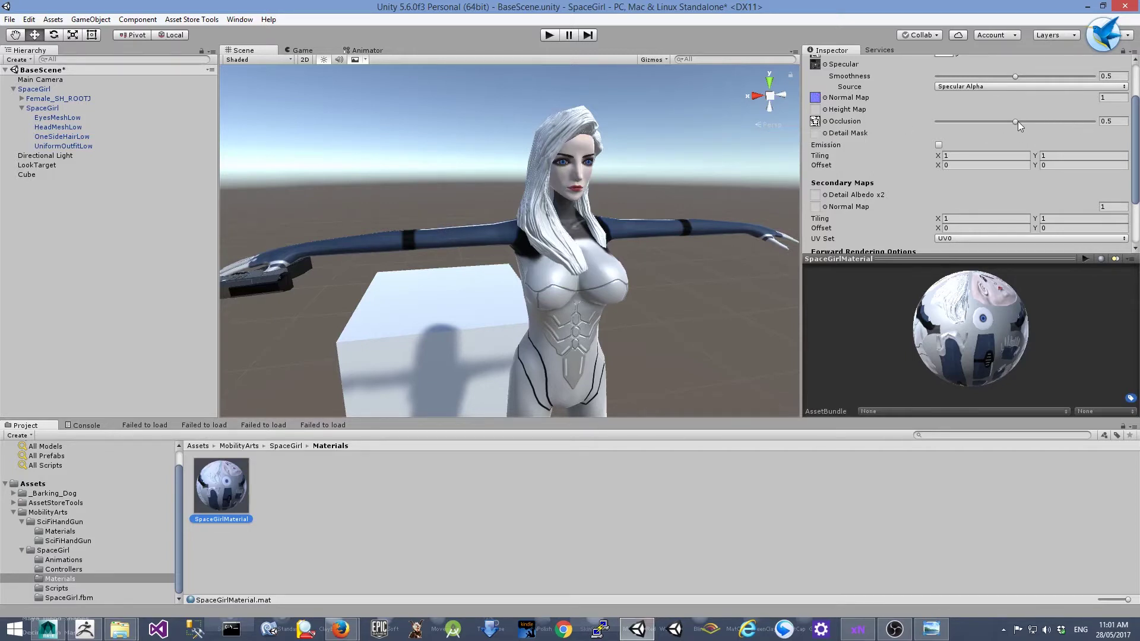
mouse_move(711, 300)
alt+mouse_down()
mouse_move(613, 306)
mouse_move(705, 311)
alt+mouse_up()
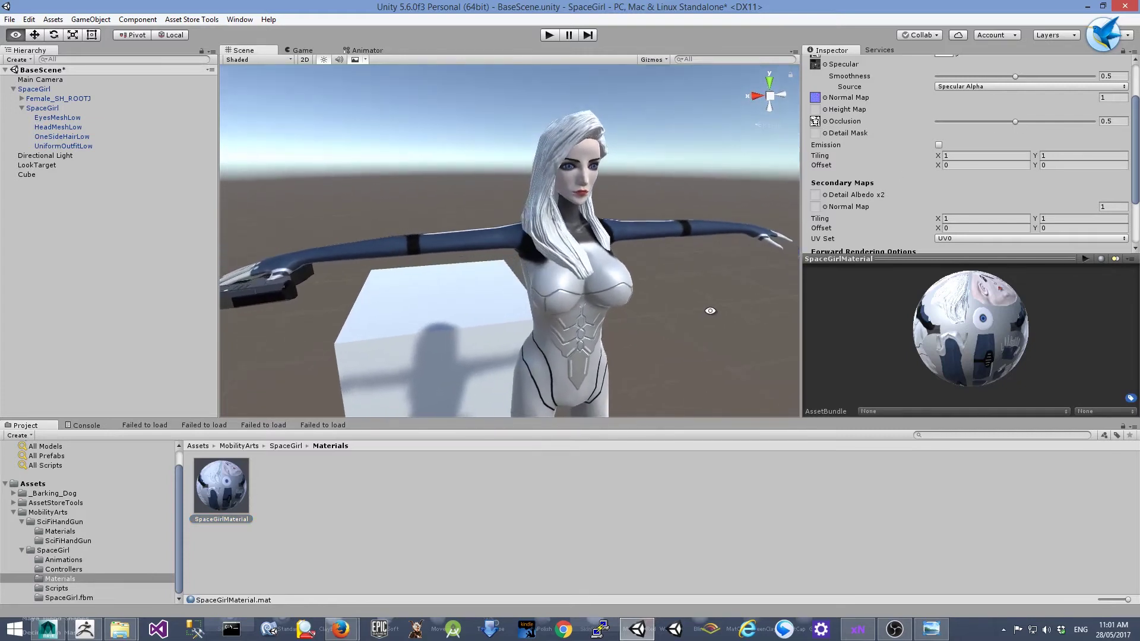